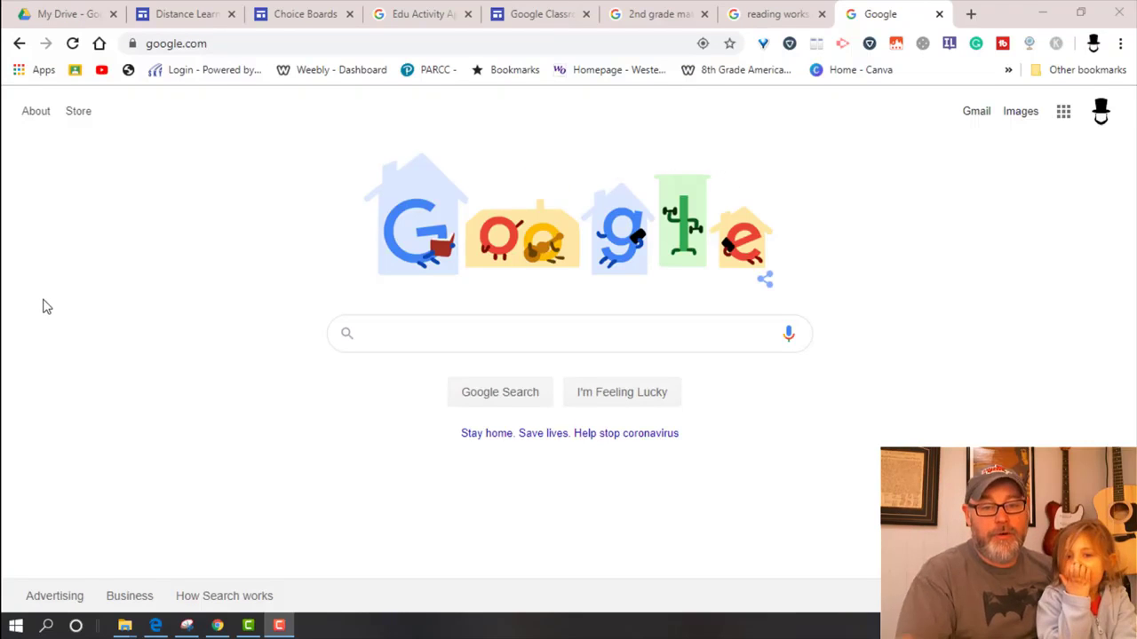
Step: Go to Google Drive and create a new blank Google Slides presentation
left_click(62, 16)
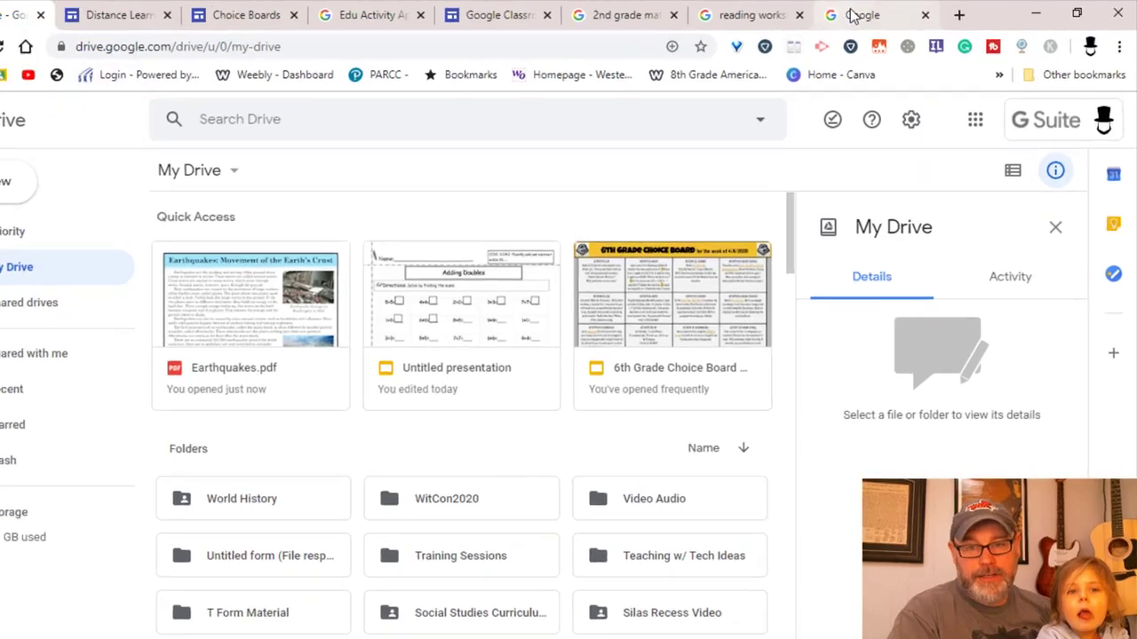
left_click(853, 16)
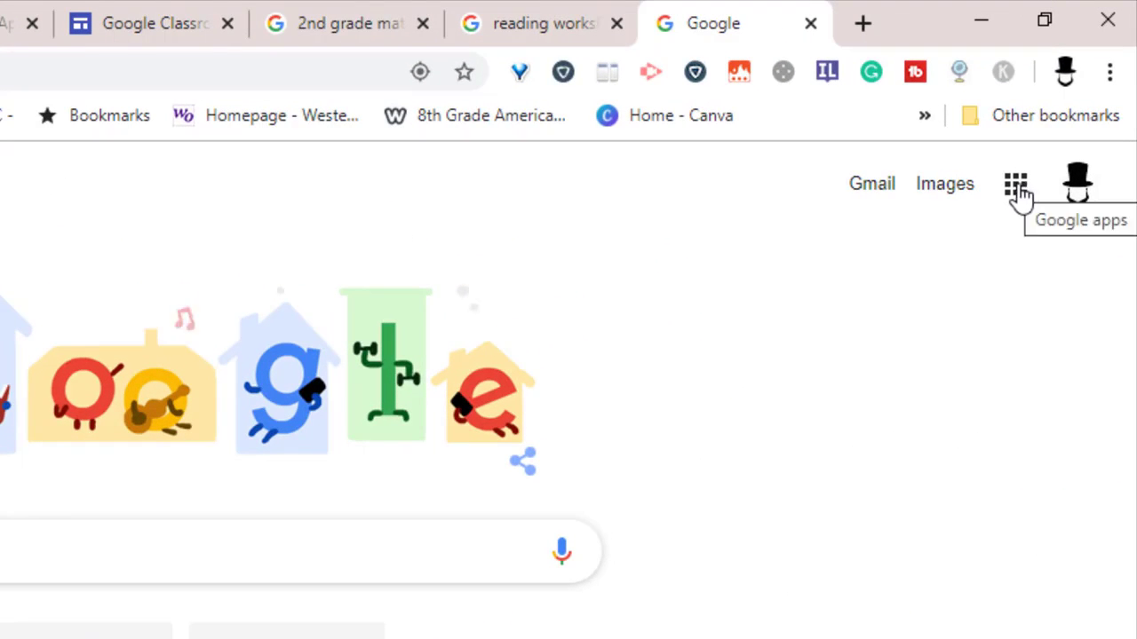
left_click(1018, 193)
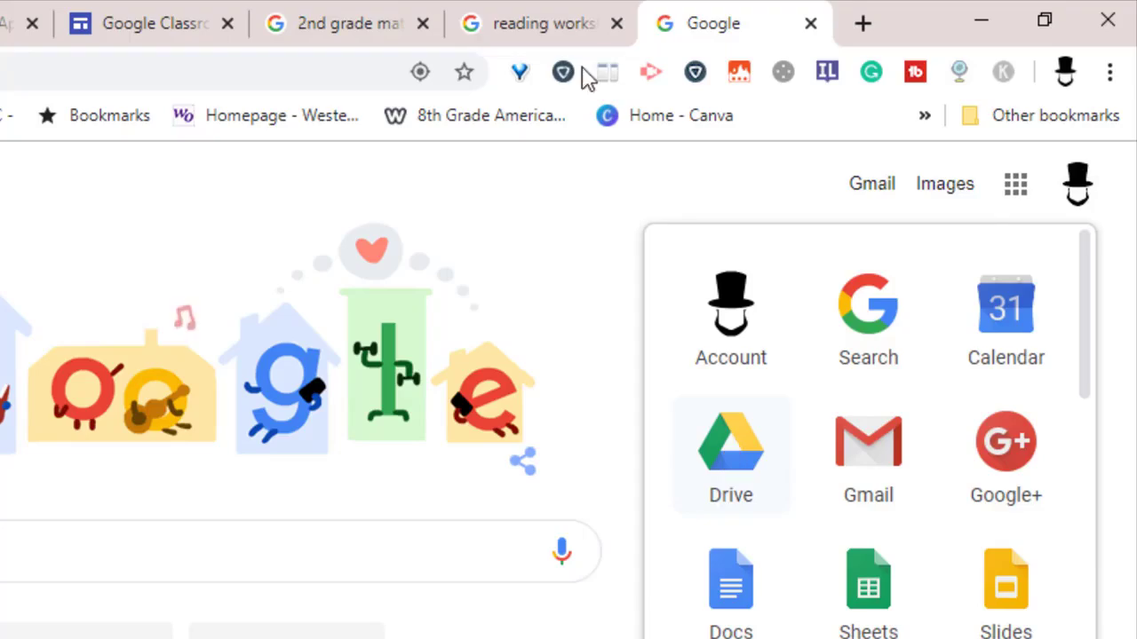
left_click(73, 18)
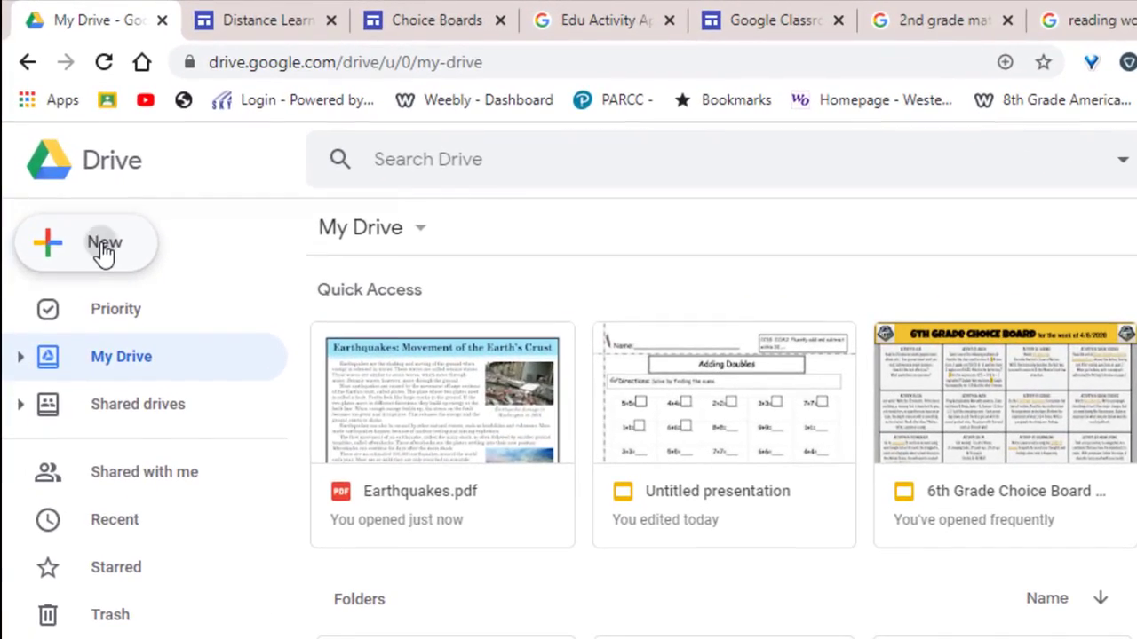
left_click(73, 171)
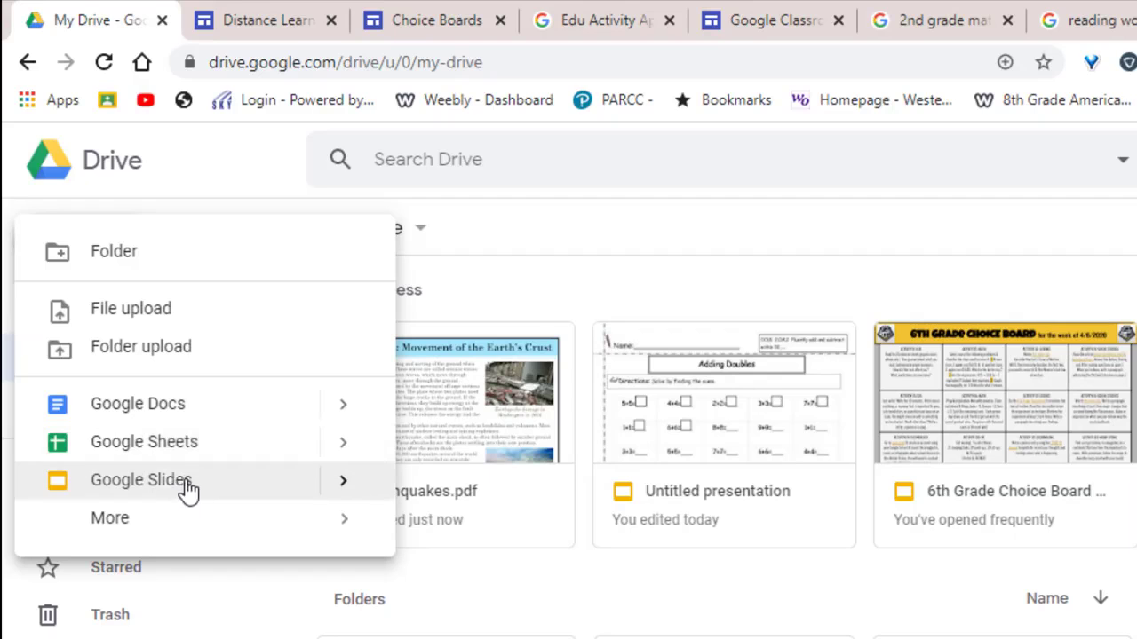
left_click(184, 494)
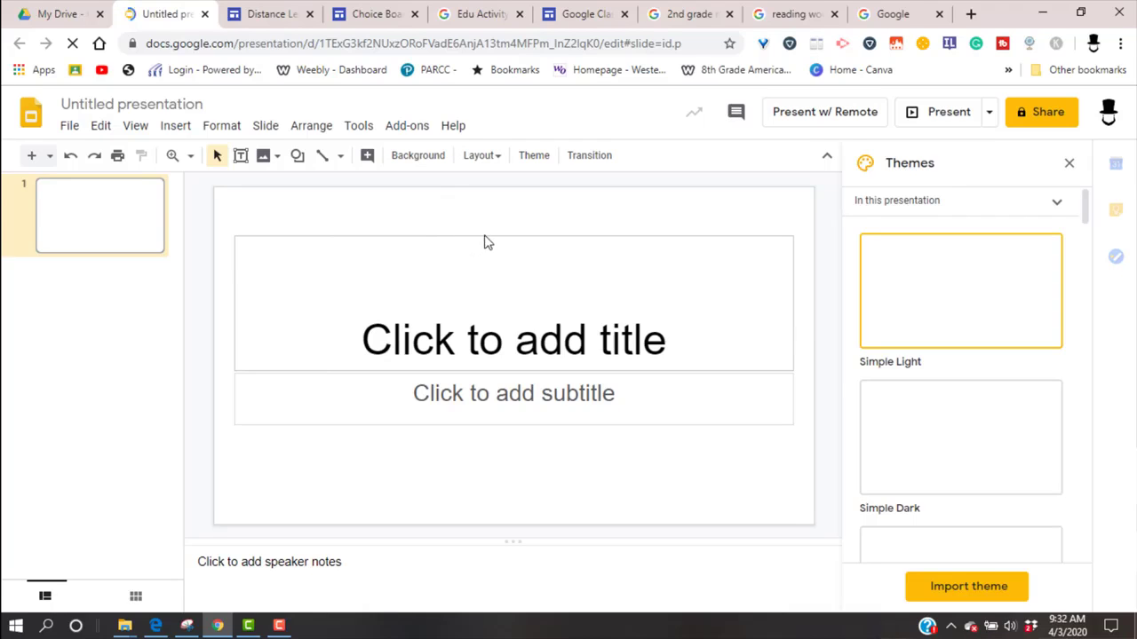
Step: Delete the title and subtitle placeholders from the first slide and close the theme choices
left_click(510, 236)
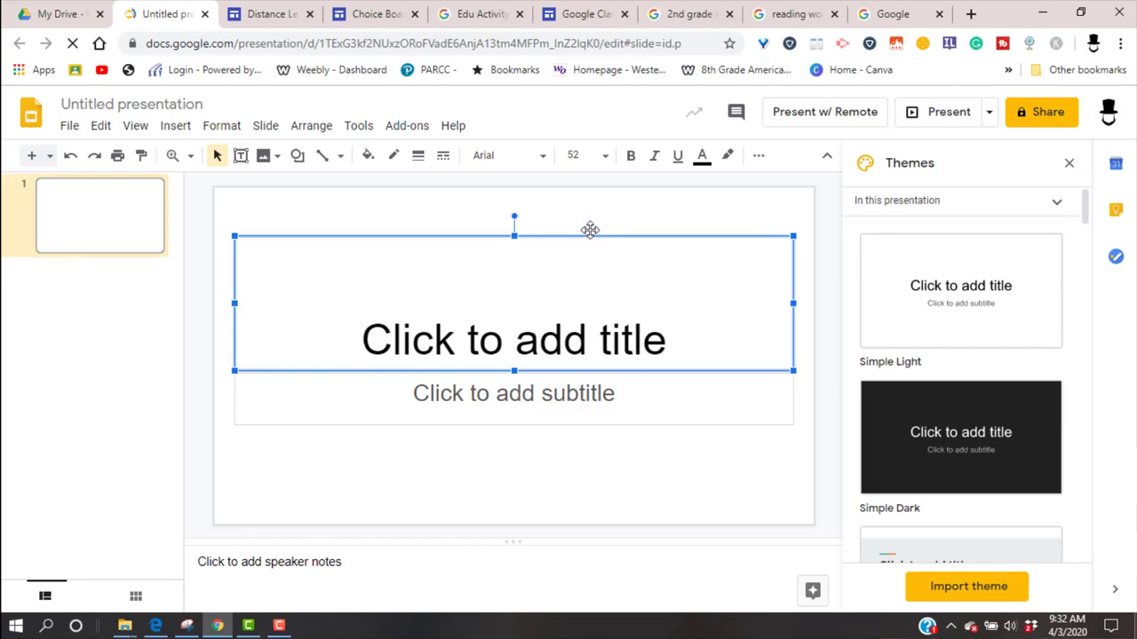
key("Delete")
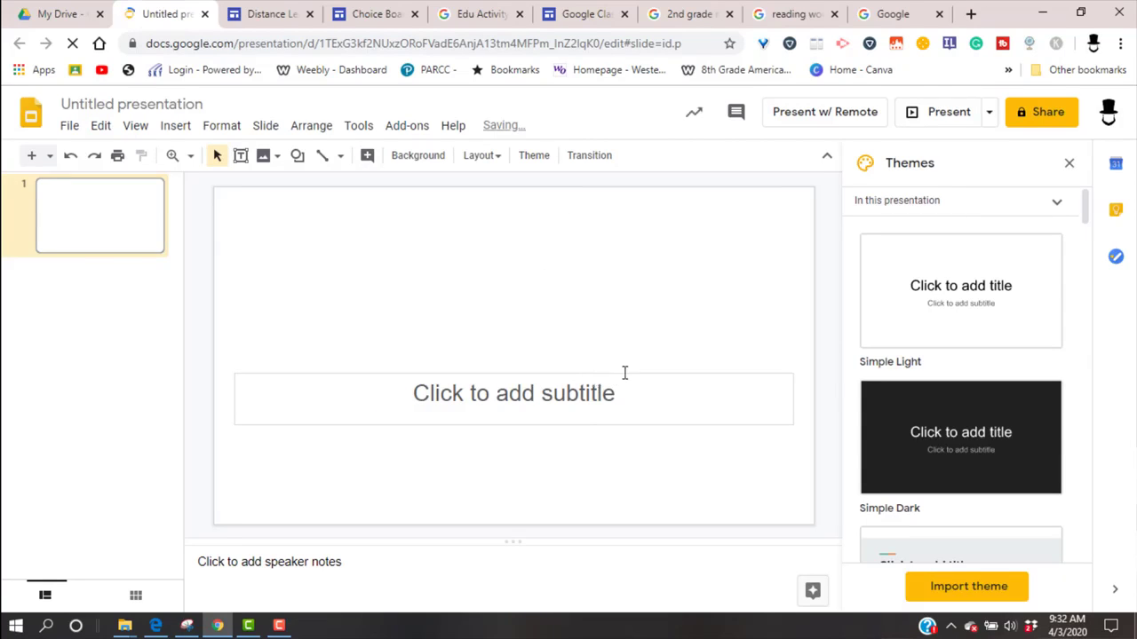
left_click(616, 354)
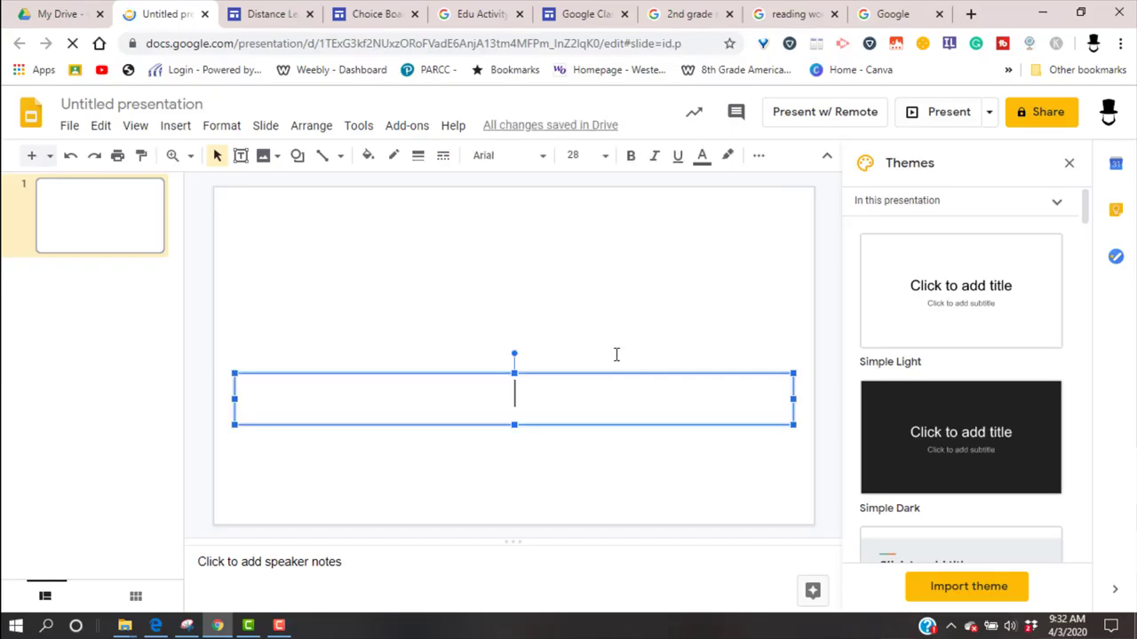
left_click(621, 372)
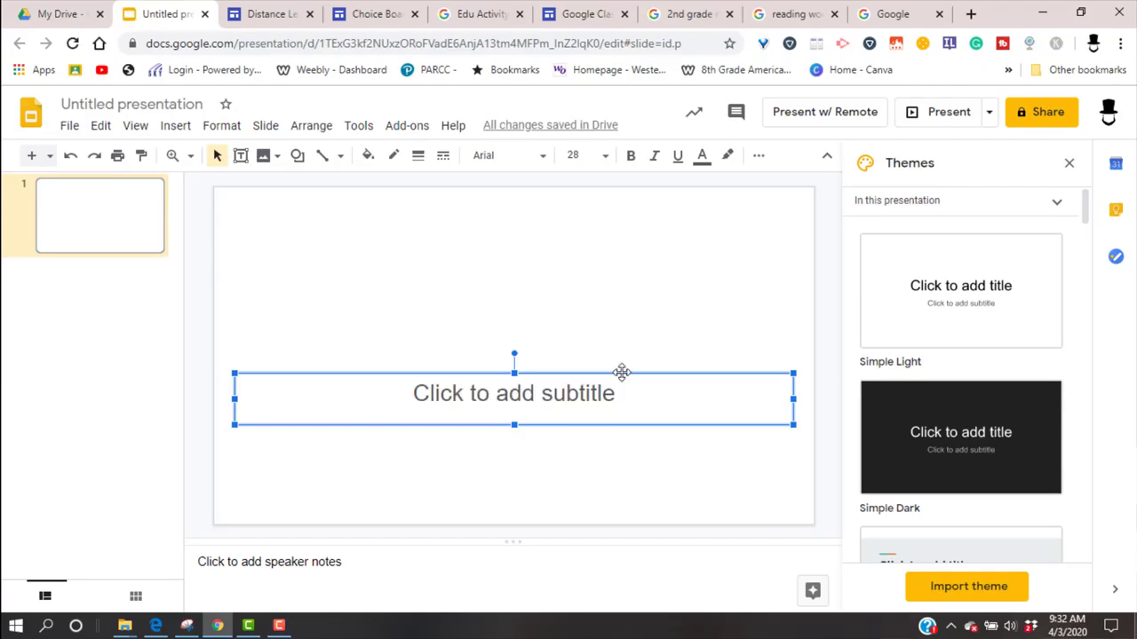
key("Delete")
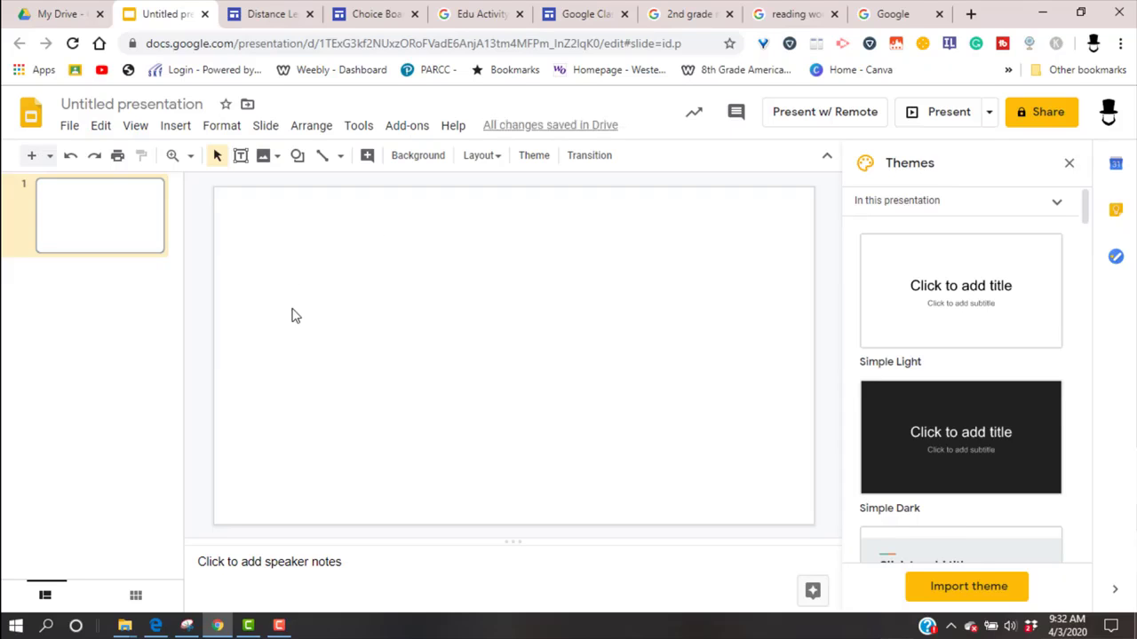
left_click(1070, 163)
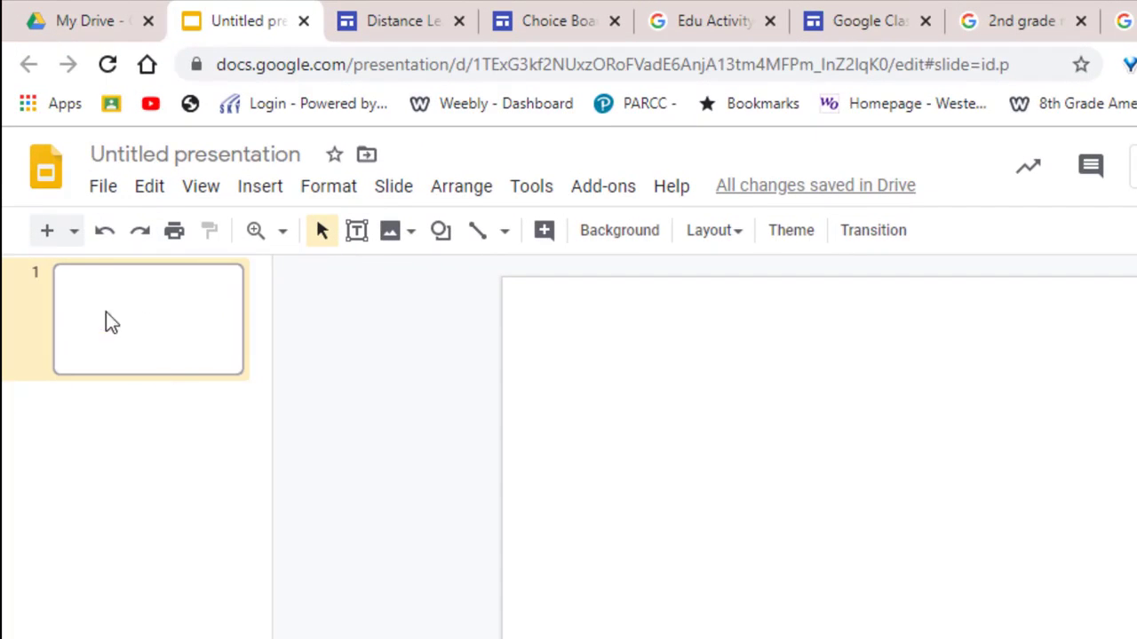
Step: Set the presentation's page size to a custom 8.5 x 11 inches and apply it
left_click(98, 188)
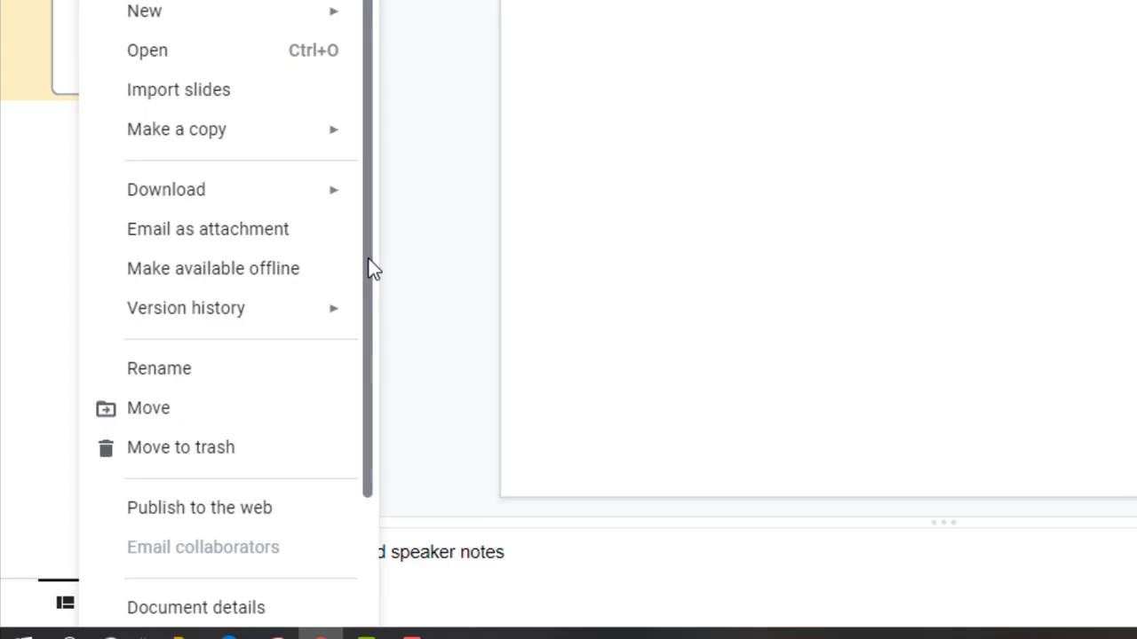
scroll(366, 444, "down", 2)
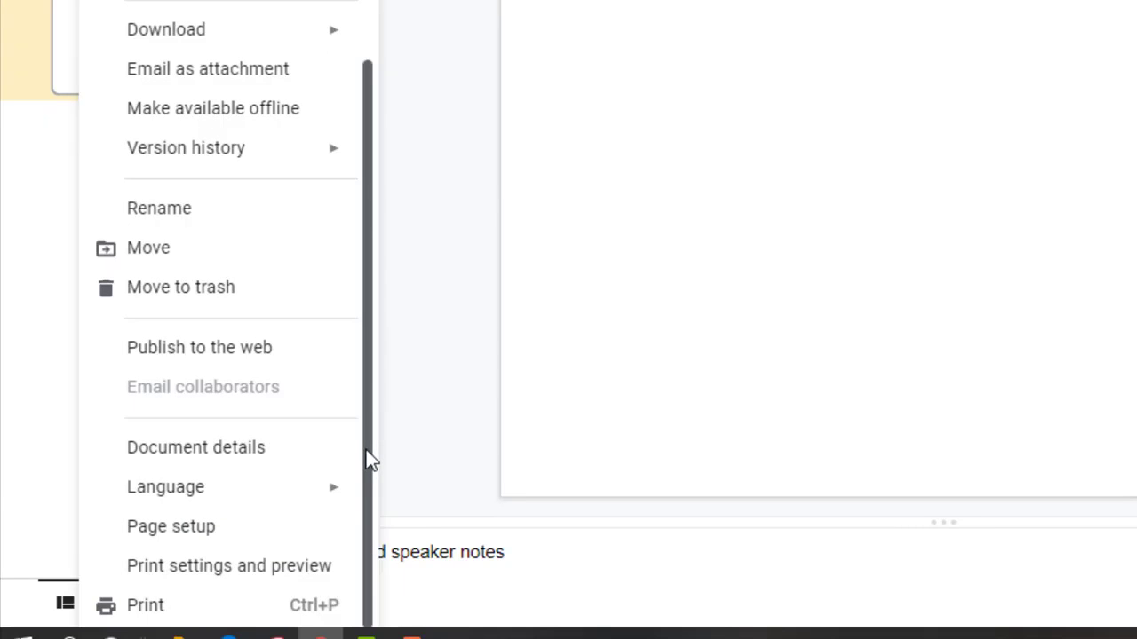
left_click(186, 531)
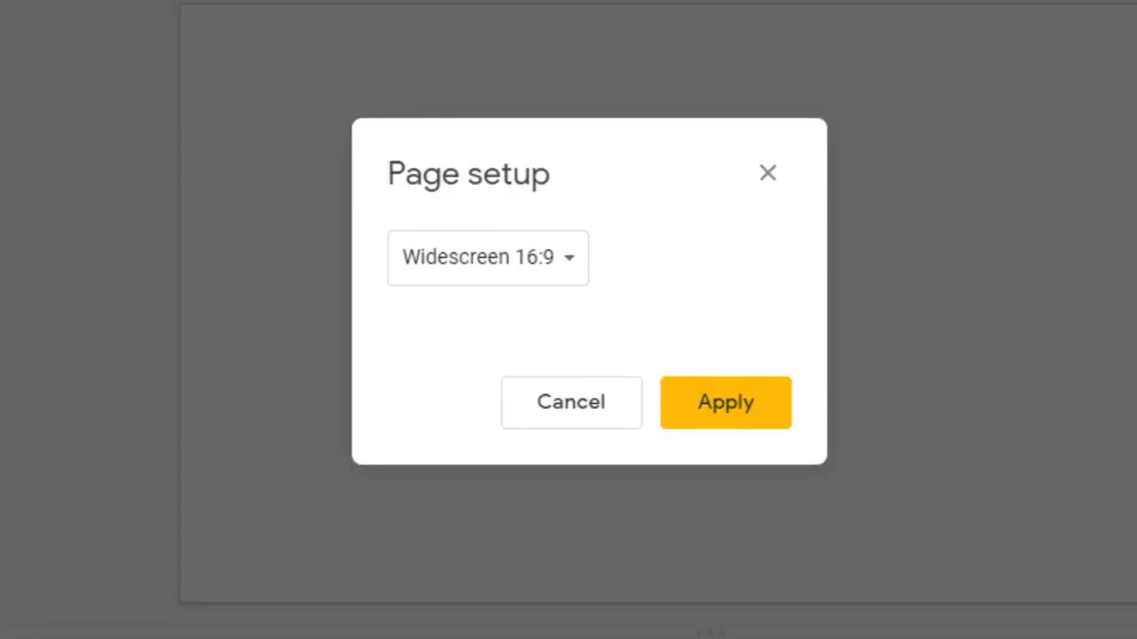
left_click(570, 271)
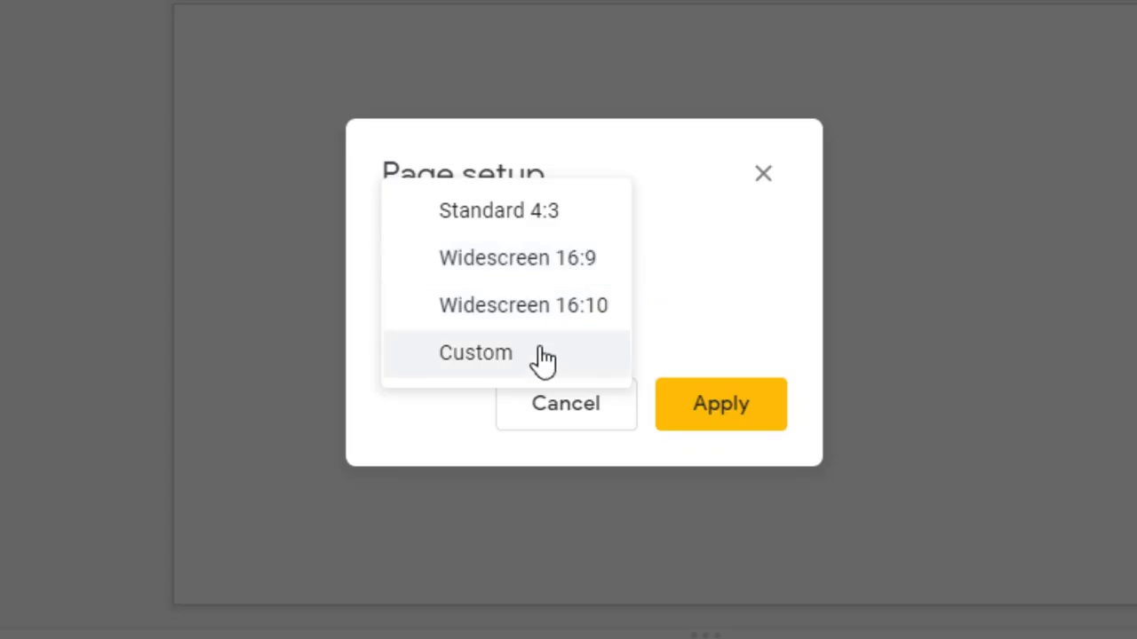
left_click(504, 359)
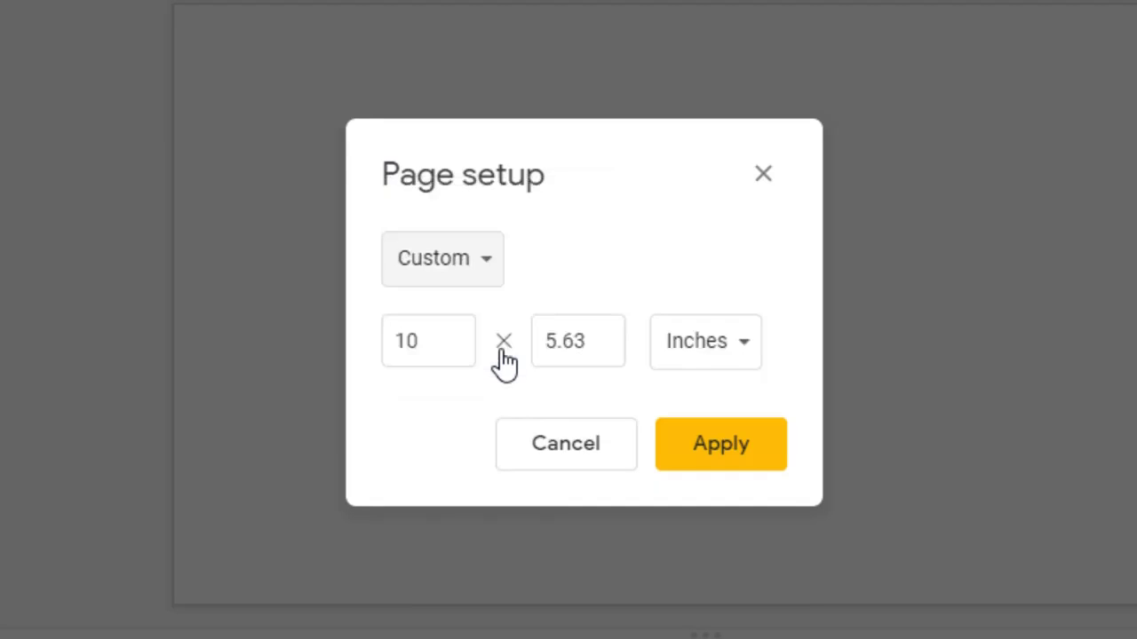
left_click_drag(436, 337, 378, 353)
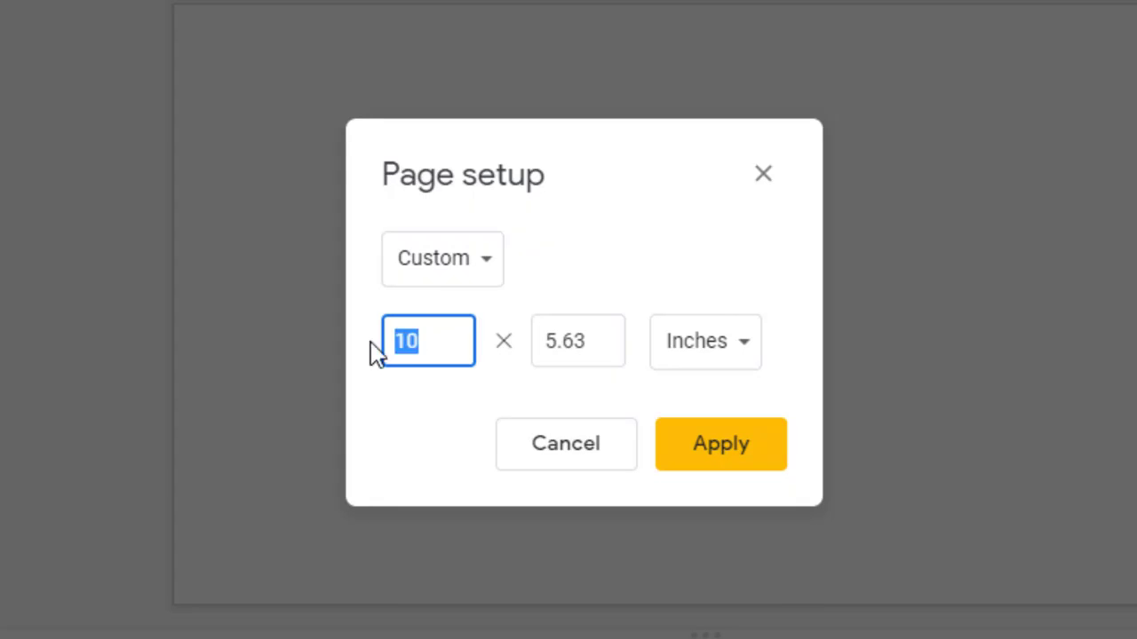
type("8.5")
left_click_drag(593, 340, 533, 355)
type("11")
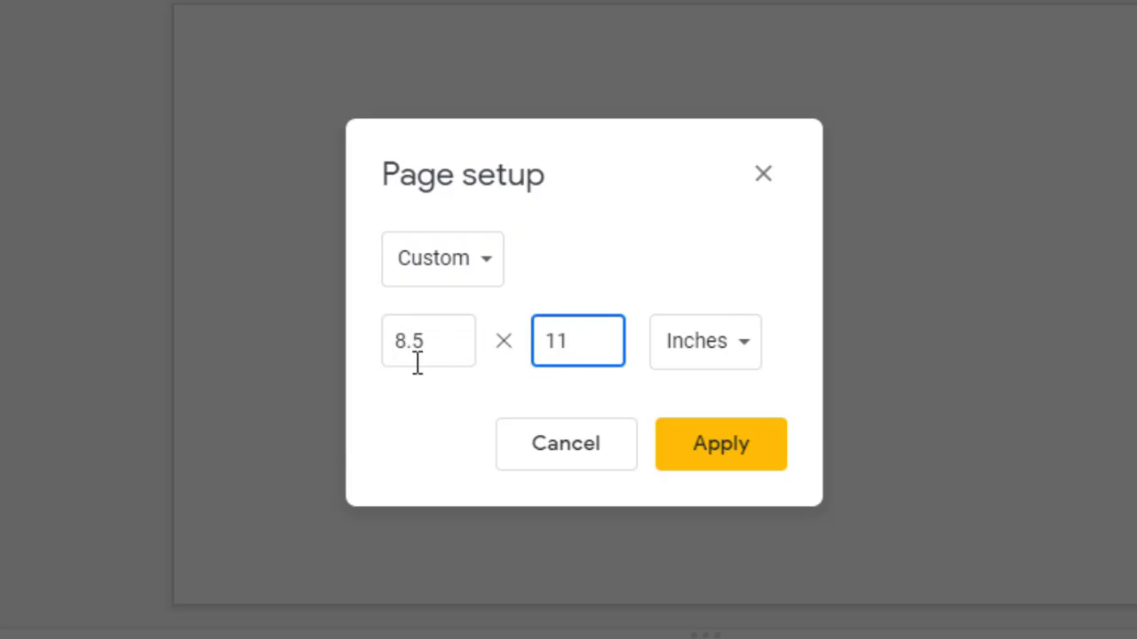
left_click(680, 450)
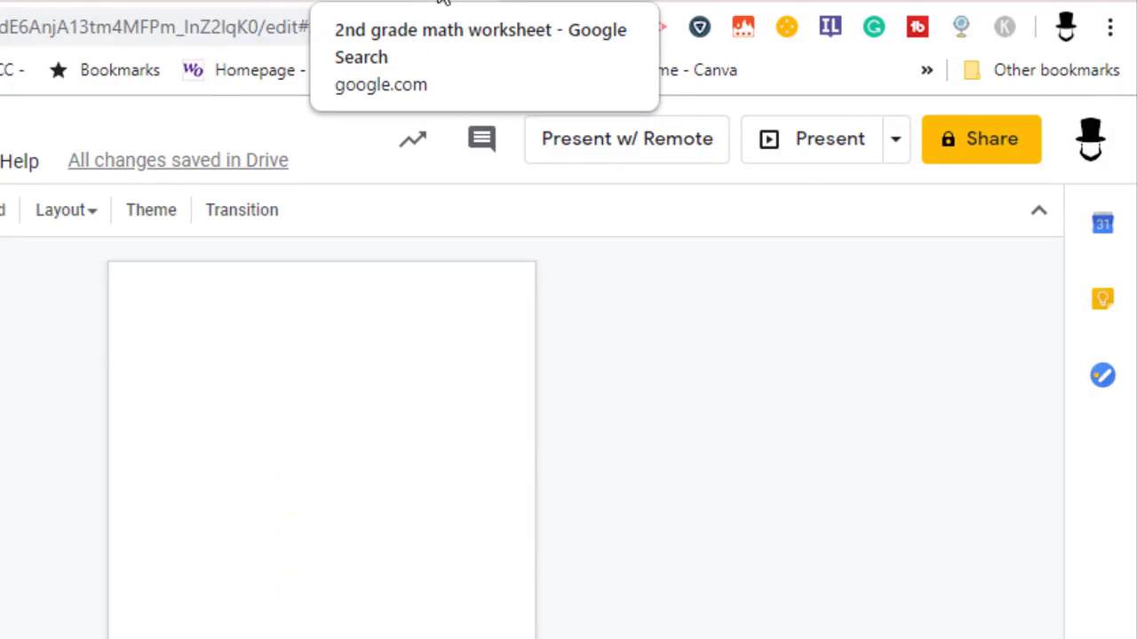
Step: Switch to the 2nd grade math worksheet search results and capture the Leveled Addition Drills worksheet with a new Snipping Tool snip
left_click(439, 3)
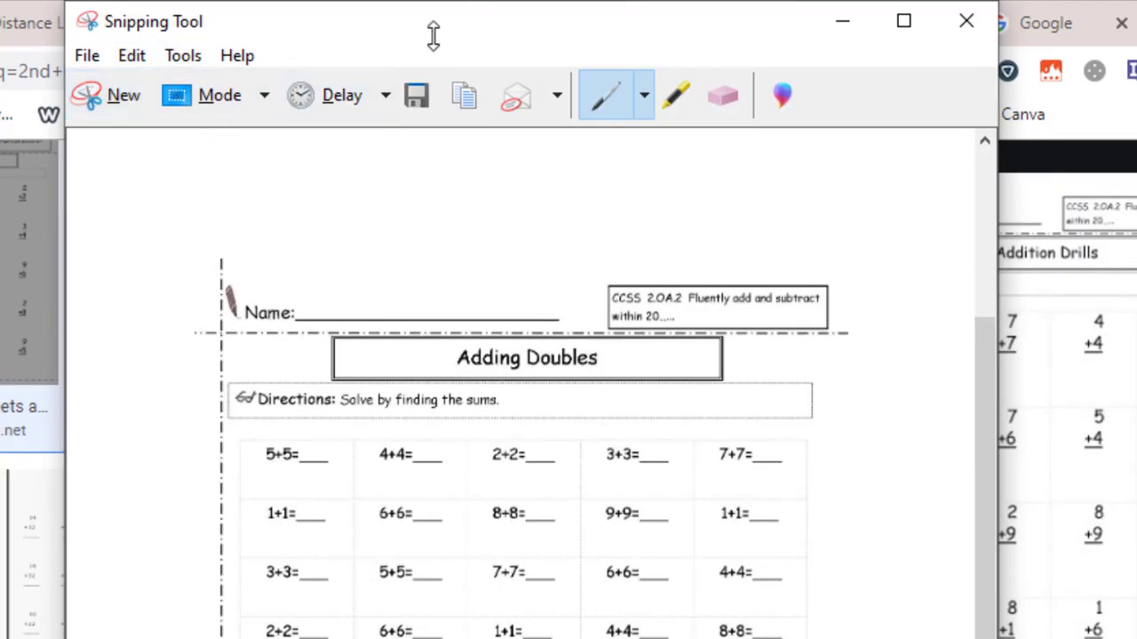
left_click(88, 56)
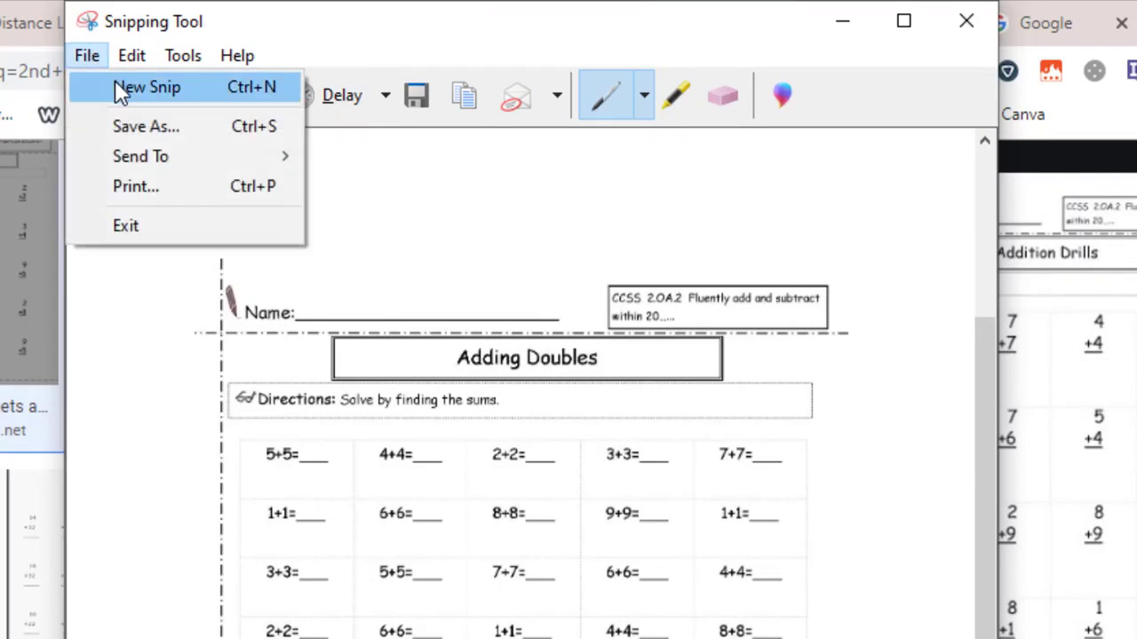
left_click(153, 91)
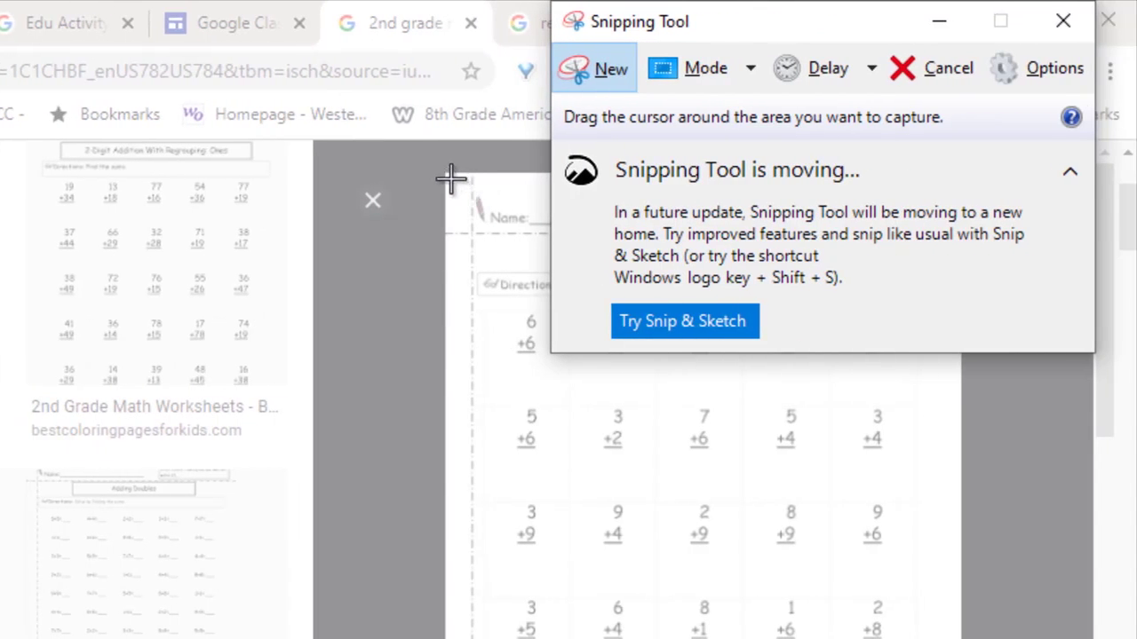
left_click_drag(450, 178, 955, 628)
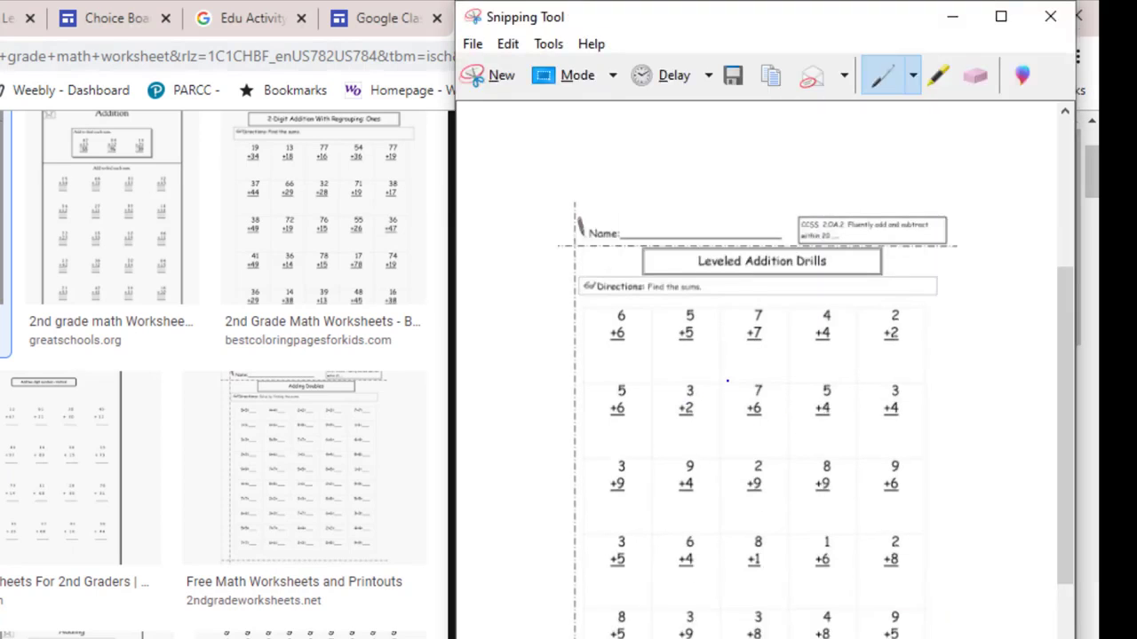
Step: Save the worksheet snip as a JPEG file named "math 2" in the Worksheets folder on the Desktop
right_click(727, 380)
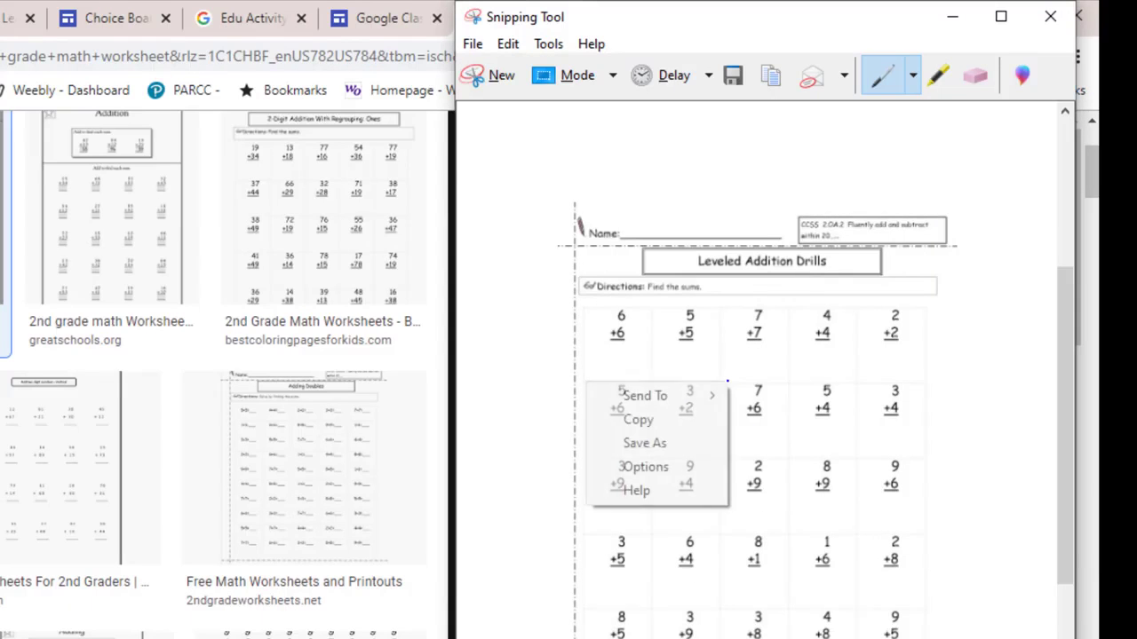
left_click(659, 444)
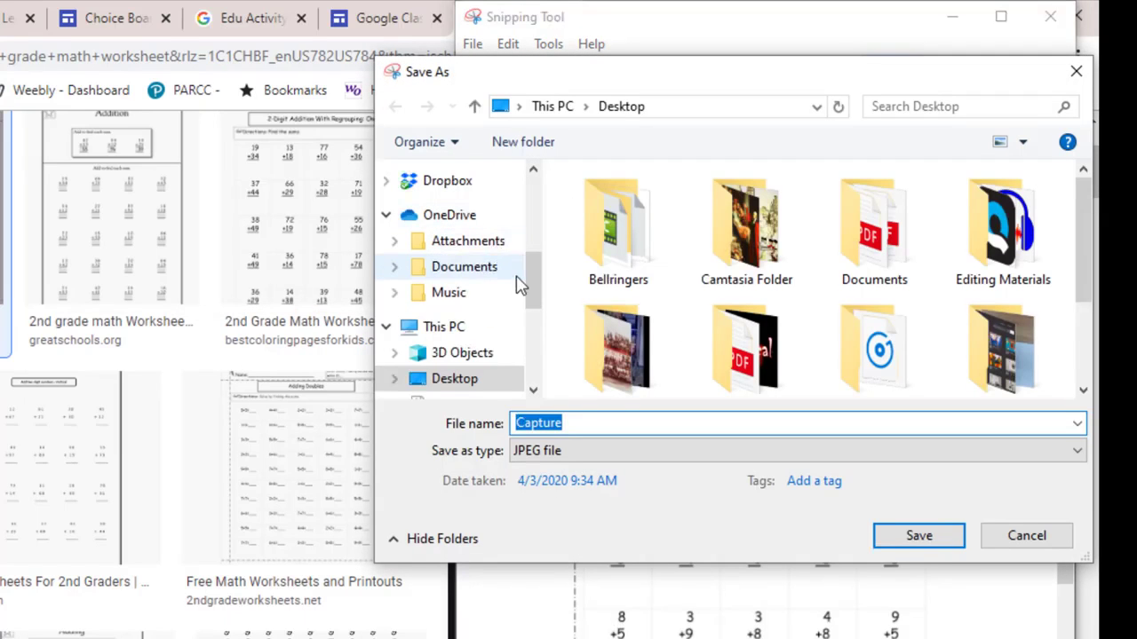
left_click_drag(535, 277, 536, 205)
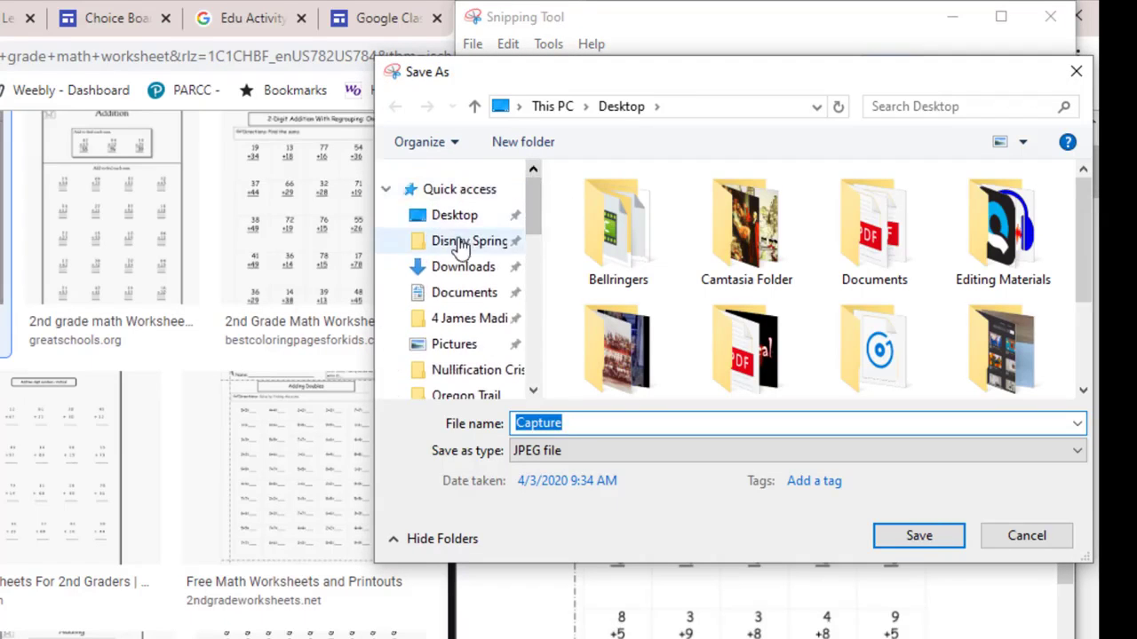
left_click(454, 218)
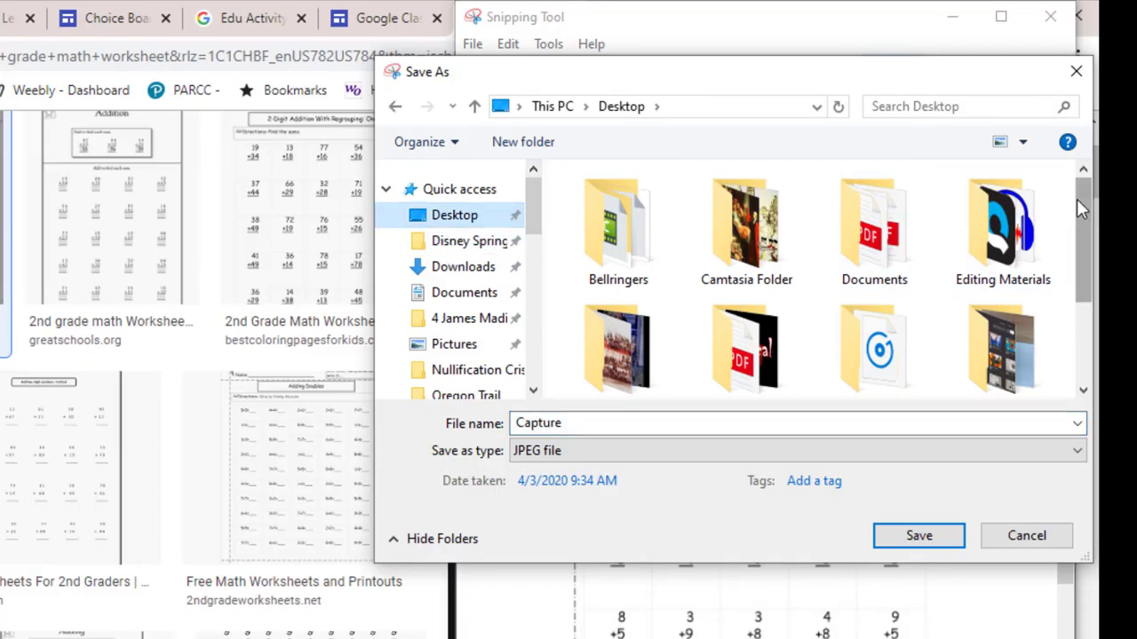
left_click_drag(1081, 213, 1082, 296)
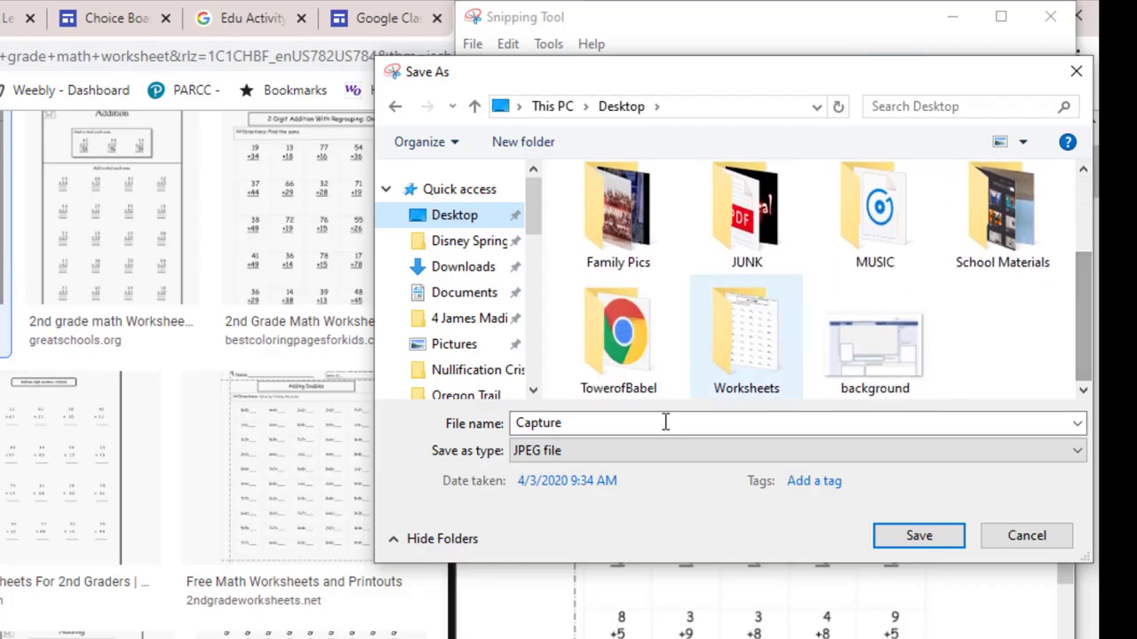
double_click(746, 342)
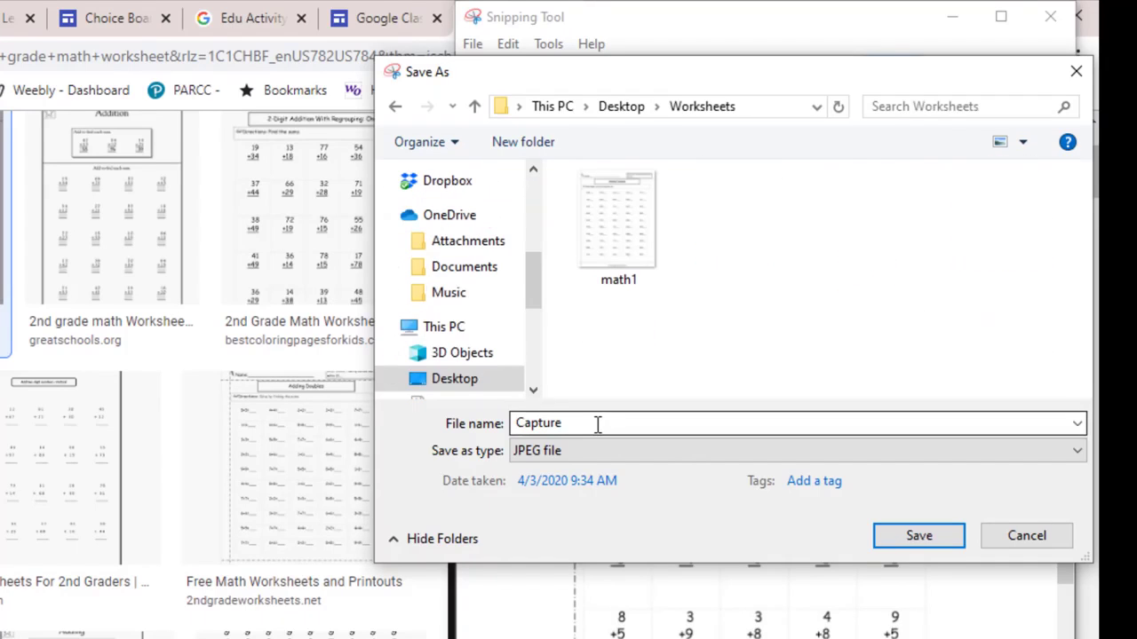
type("mat")
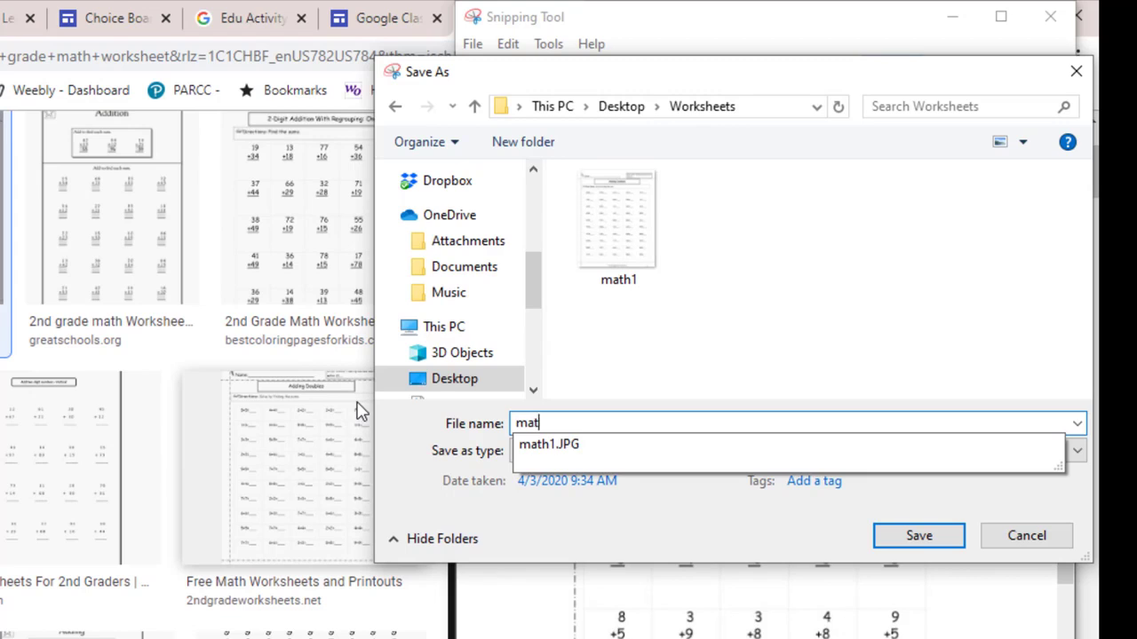
type("hn")
key("BackSpace")
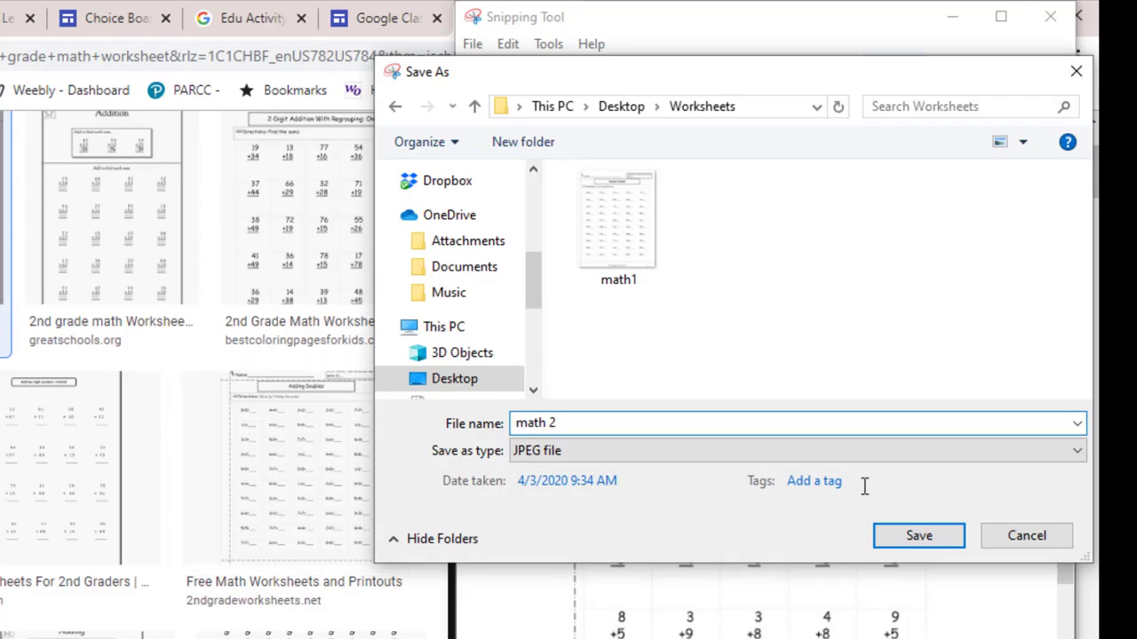
left_click(918, 536)
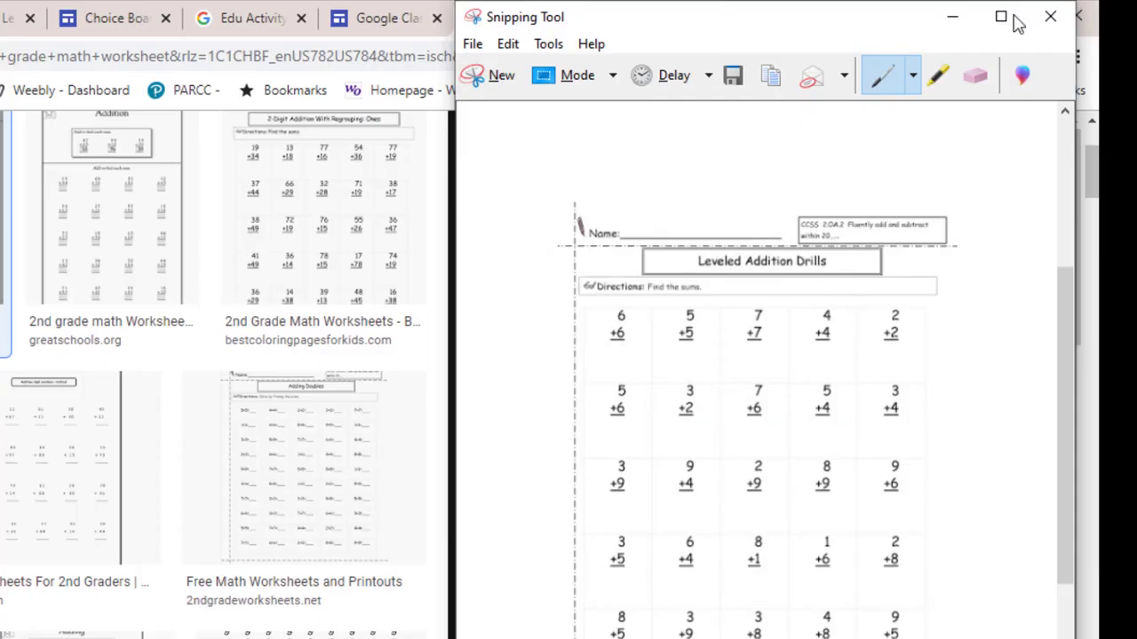
Step: Switch to the untitled Google Slides presentation and set the slide's background to the uploaded "math 2" image from the Desktop's Worksheets folder
left_click(82, 11)
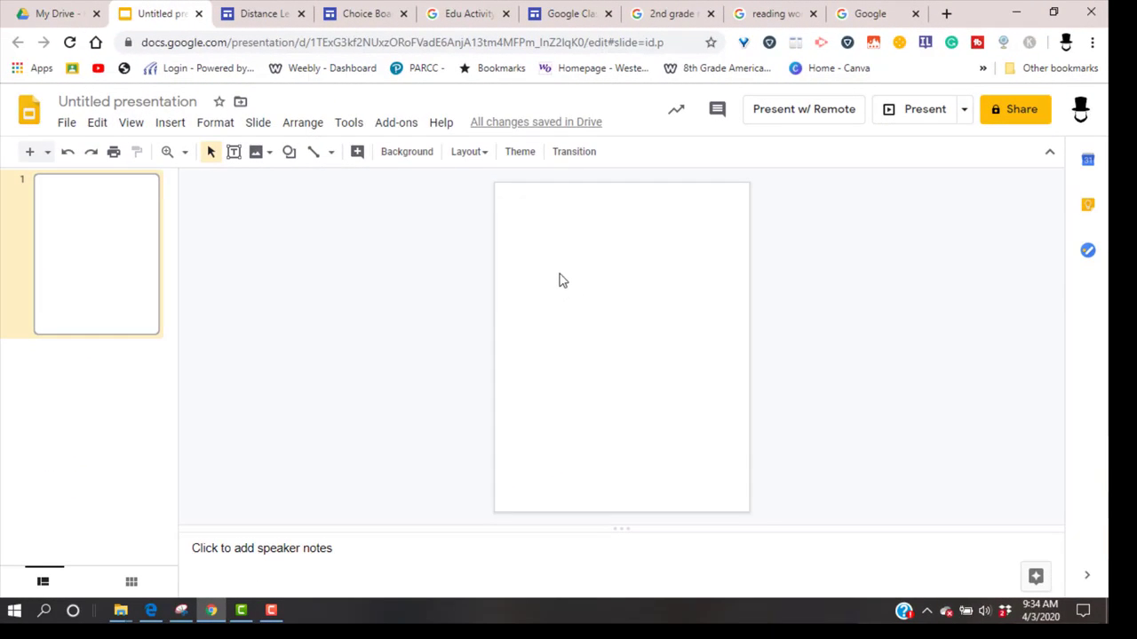
right_click(605, 297)
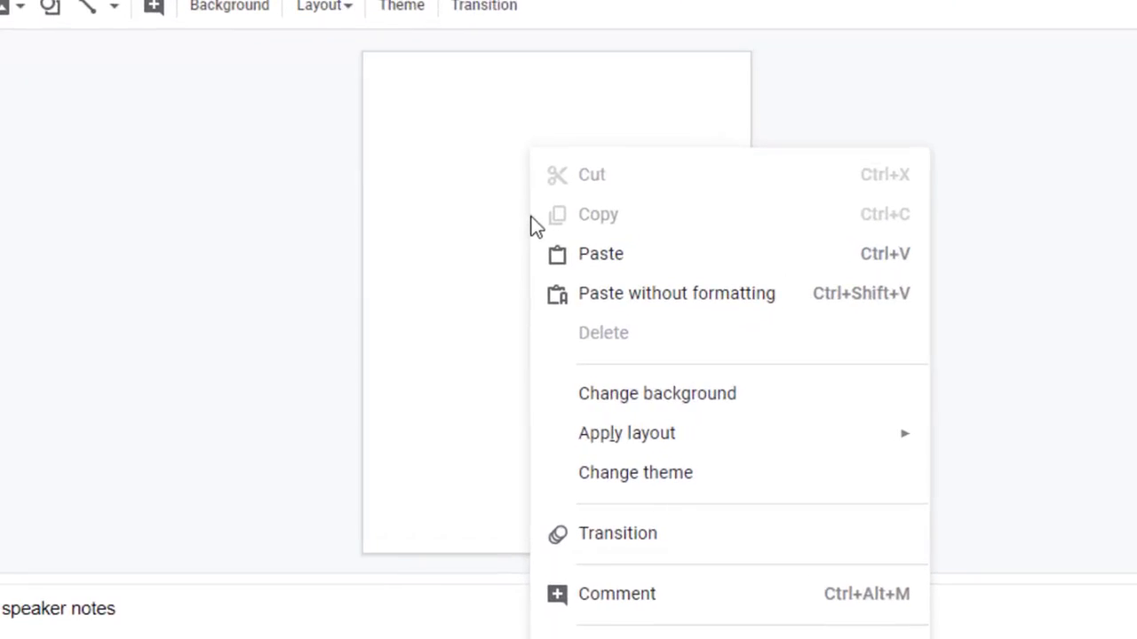
left_click(700, 399)
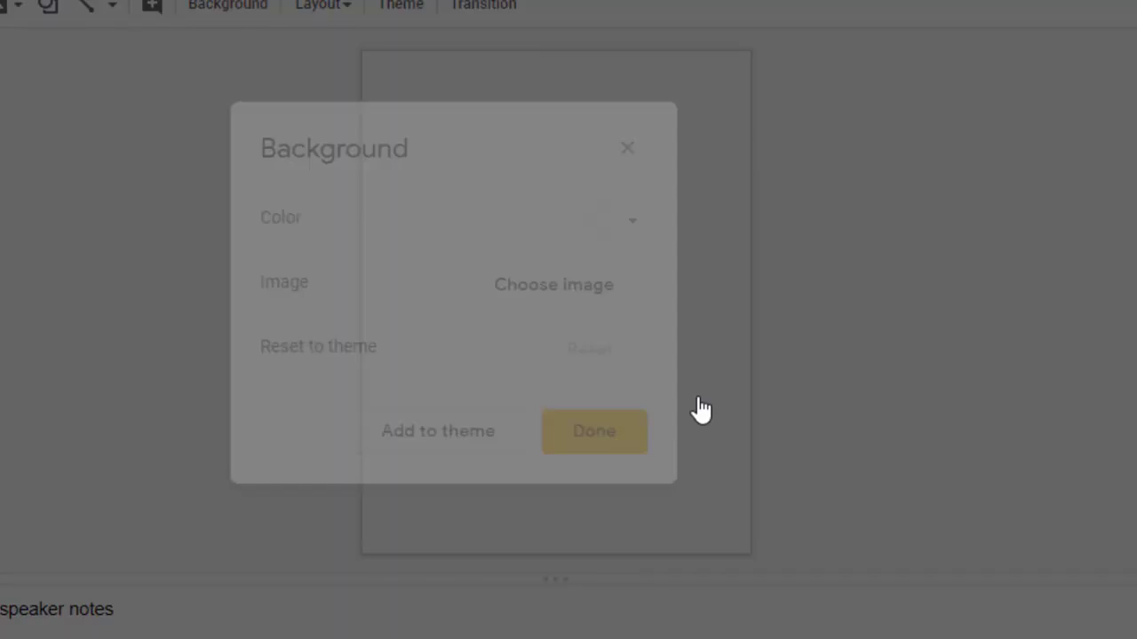
left_click(575, 292)
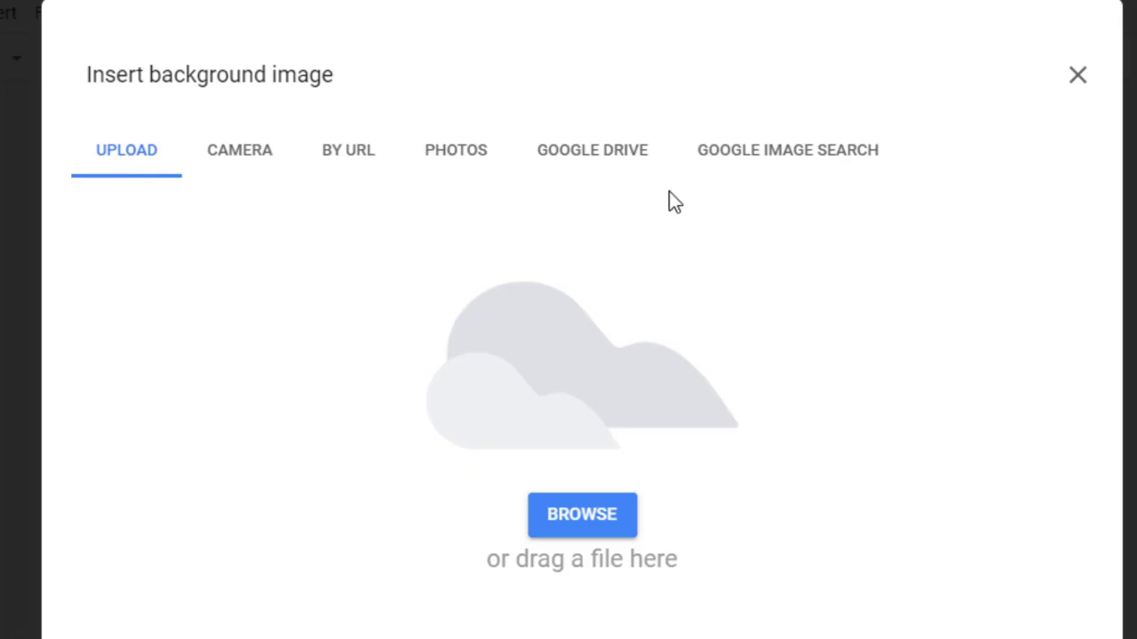
left_click(605, 514)
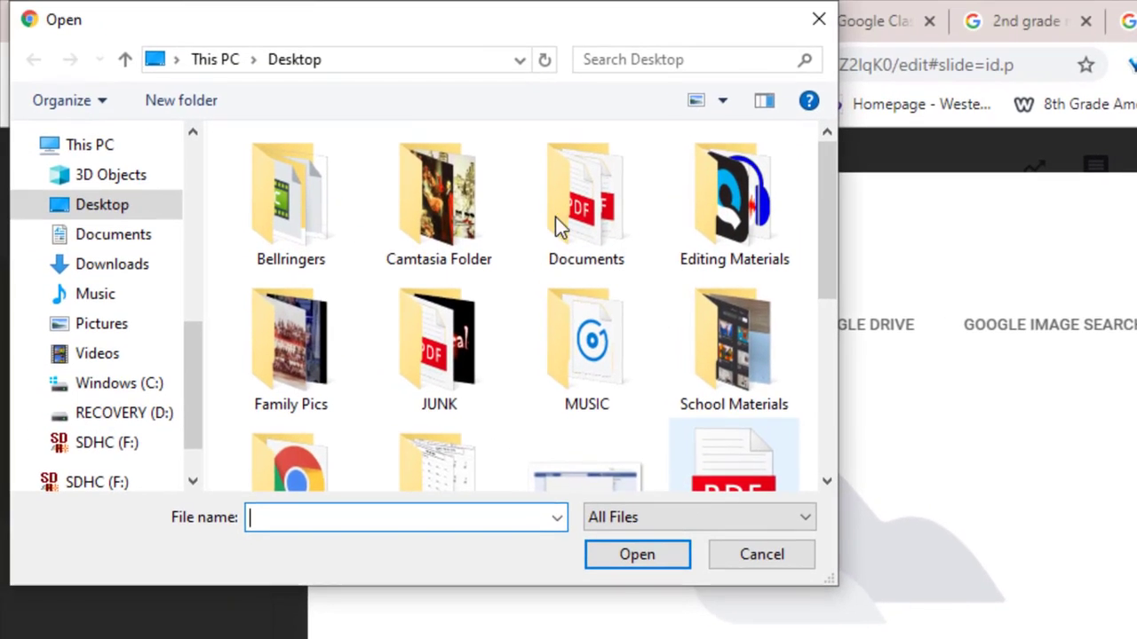
left_click_drag(820, 257, 675, 352)
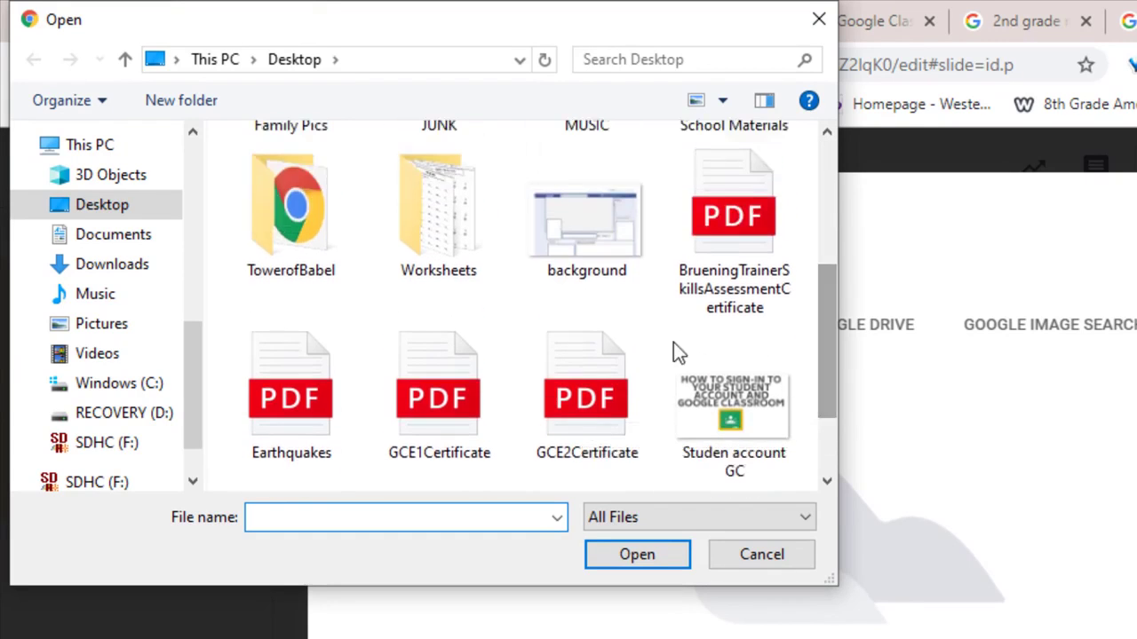
double_click(450, 233)
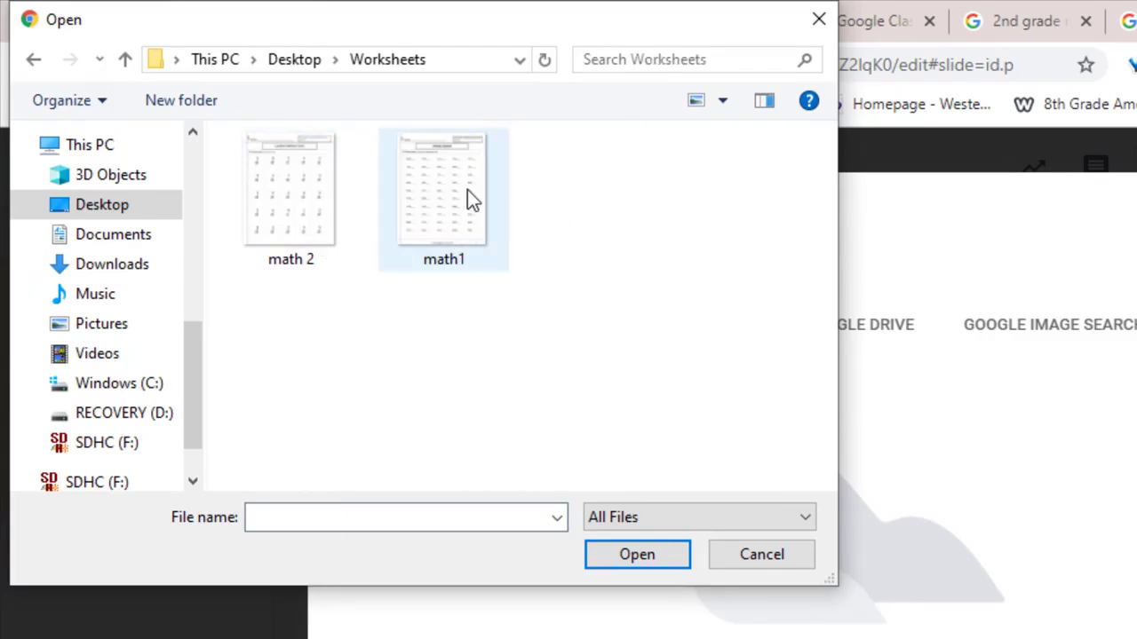
left_click(296, 202)
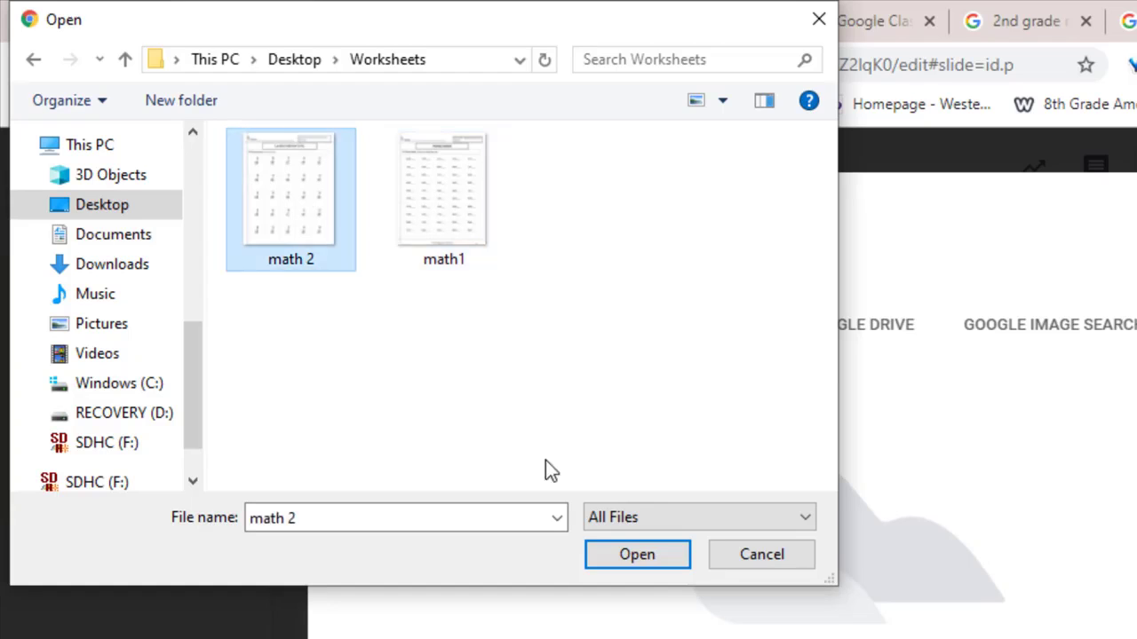
left_click(630, 548)
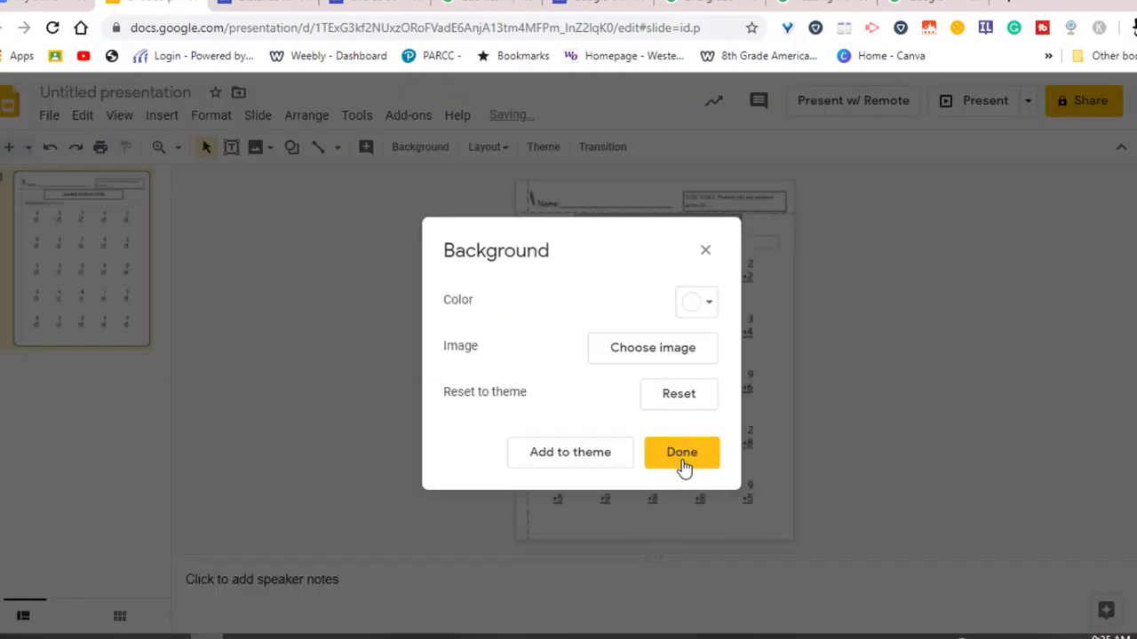
left_click(682, 455)
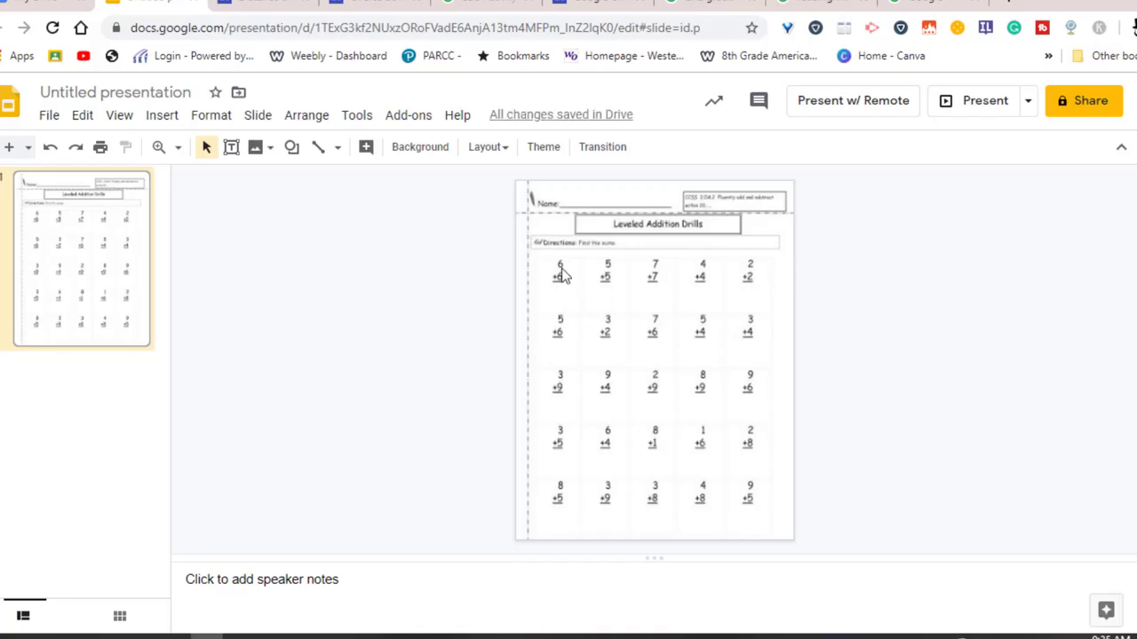